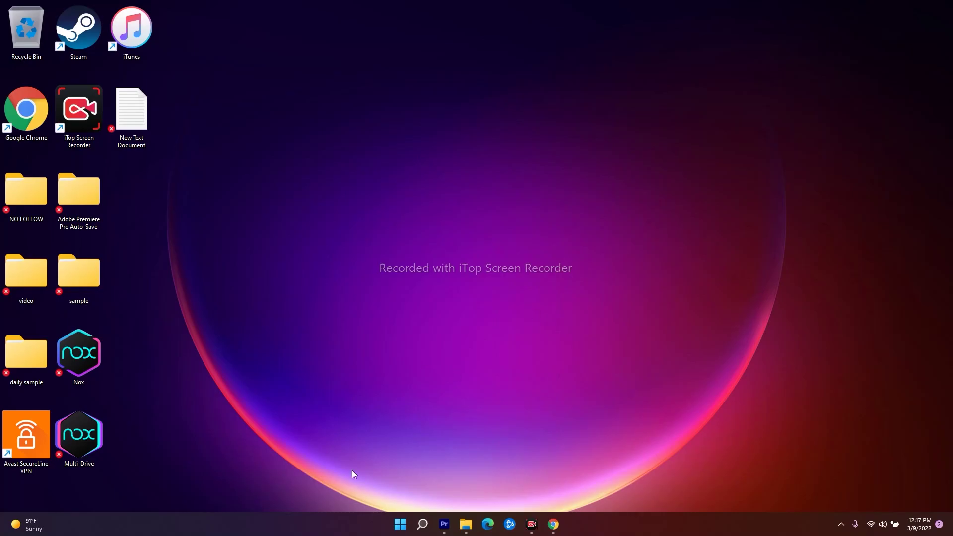
Open Settings to the Privacy & security page showing Windows Security, then close Settings
{"action": "left_click", "coordinate": [425, 524]}
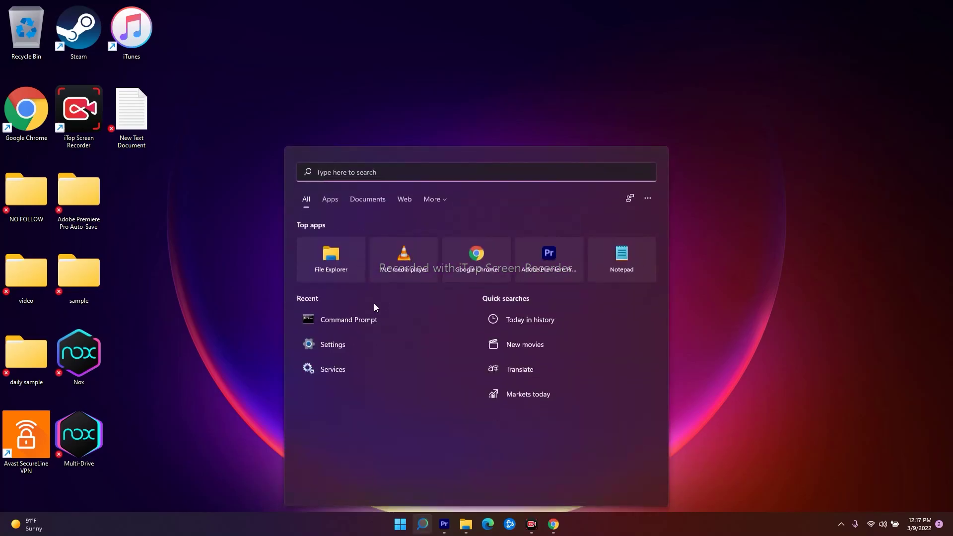
{"action": "left_click", "coordinate": [343, 350]}
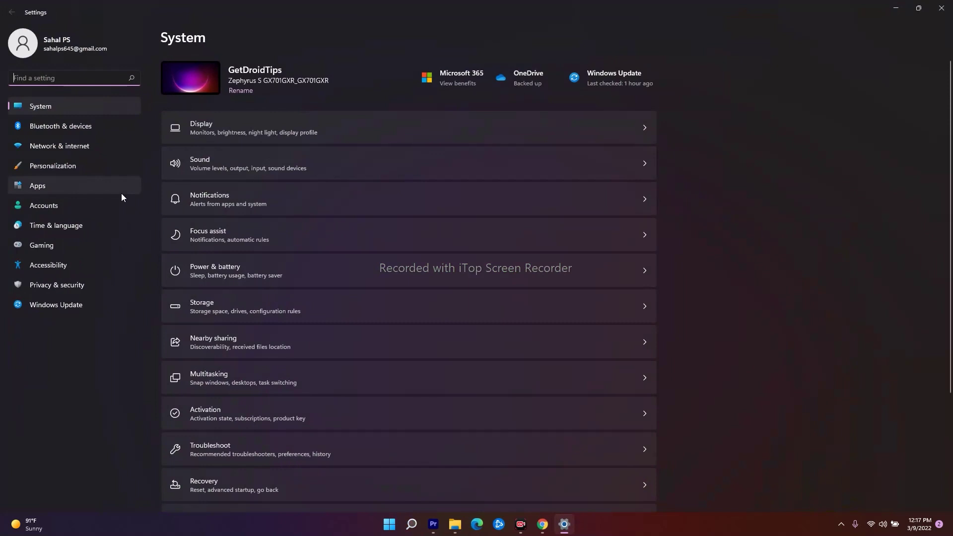
{"action": "left_click", "coordinate": [83, 288]}
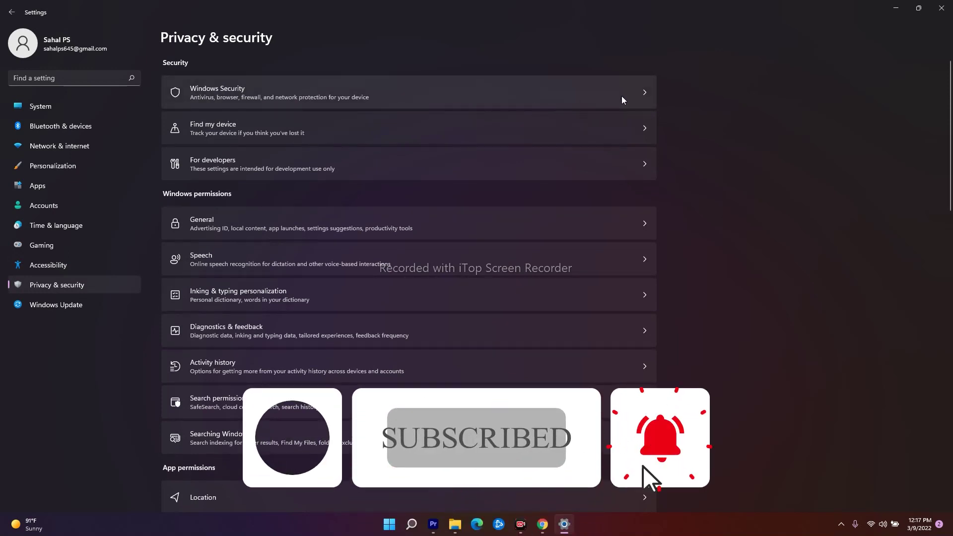
{"action": "left_click", "coordinate": [941, 9]}
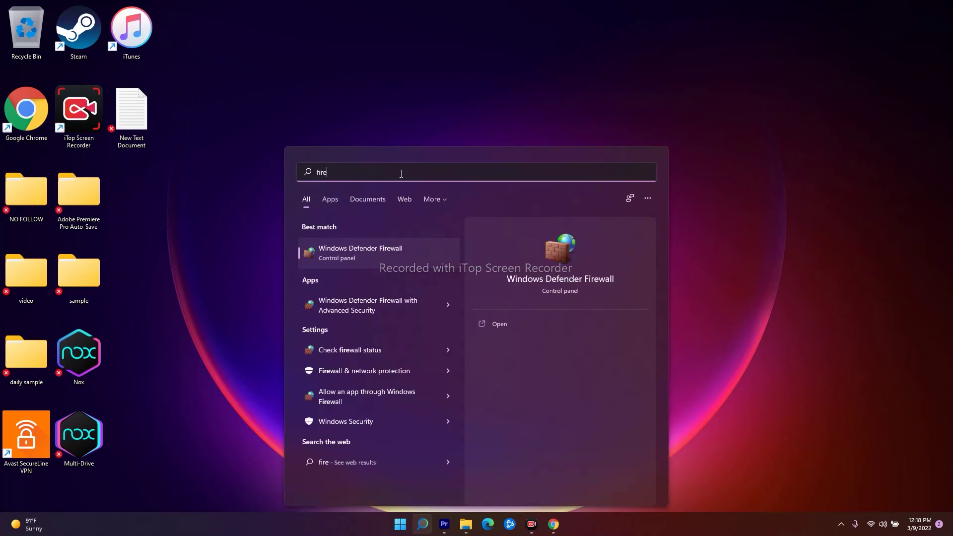
{"action": "type", "text": "wall.cp"}
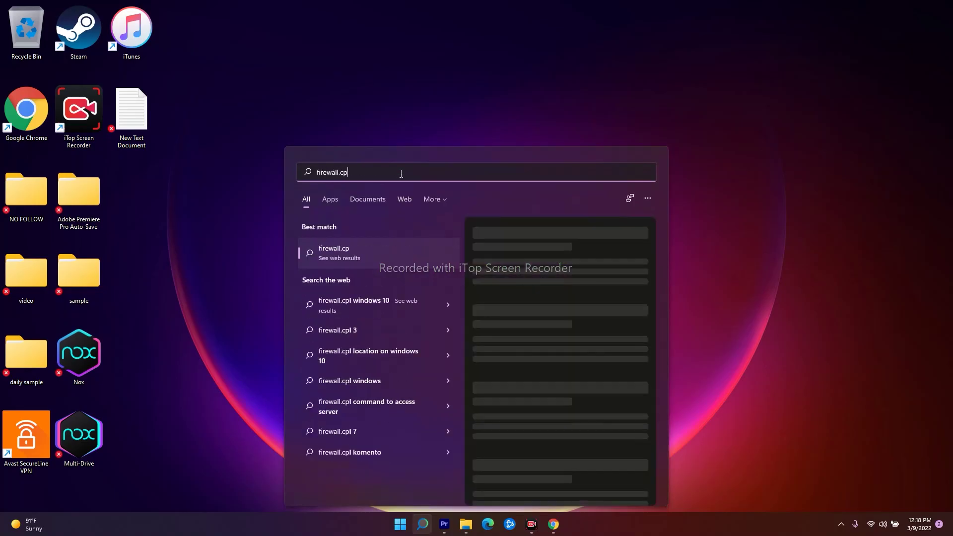
{"action": "type", "text": "l"}
{"action": "key", "text": "Return"}
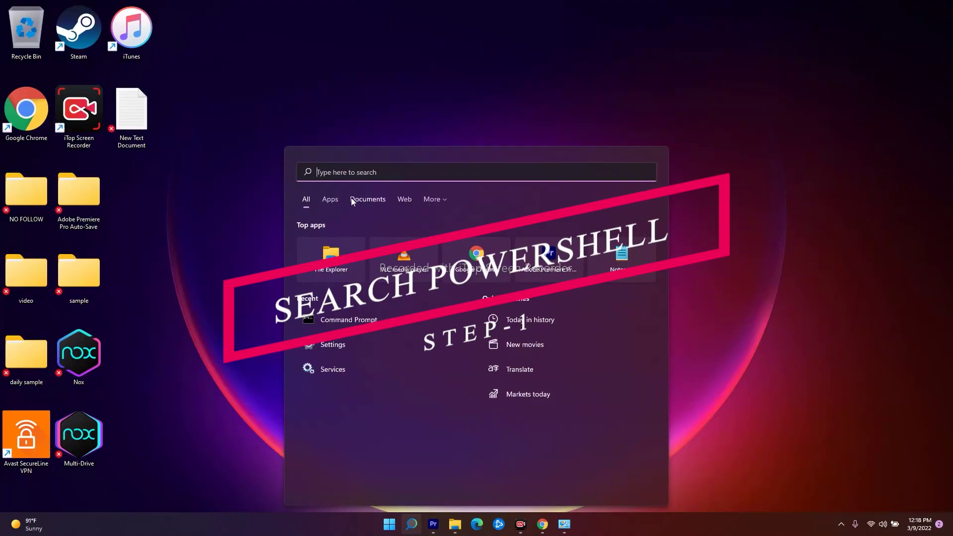
{"action": "type", "text": "power"}
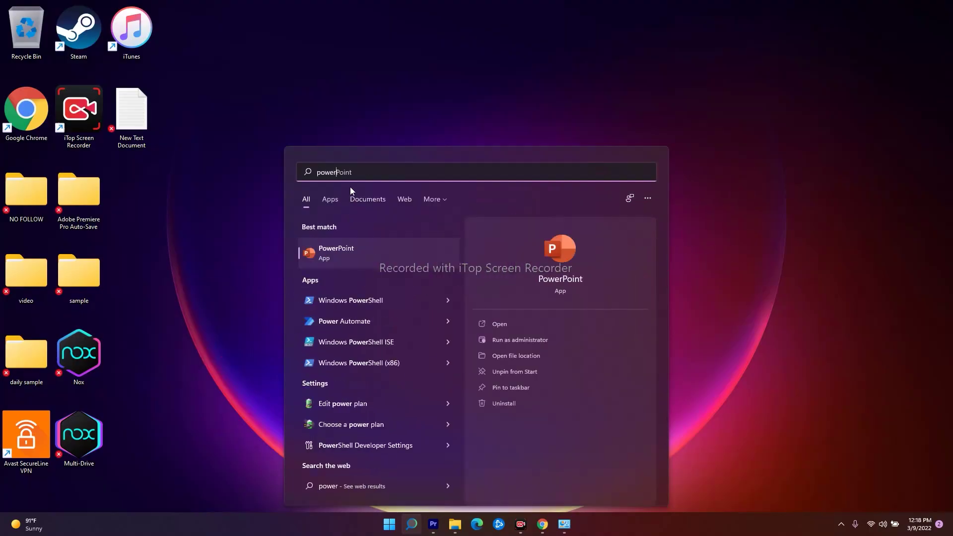
{"action": "type", "text": "shell"}
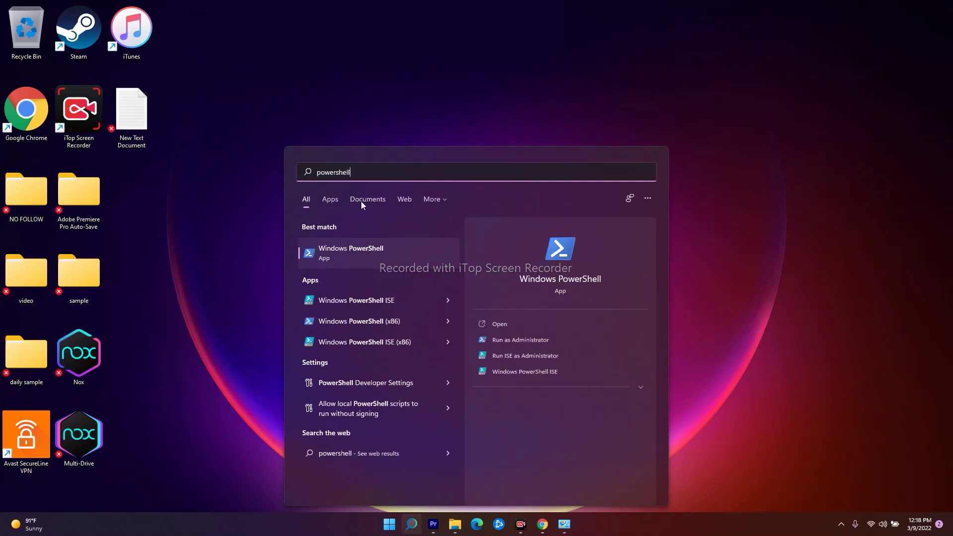
Launch PowerShell as administrator and copy the SecHealthUI reset command from the Notepad file
{"action": "left_click", "coordinate": [523, 339]}
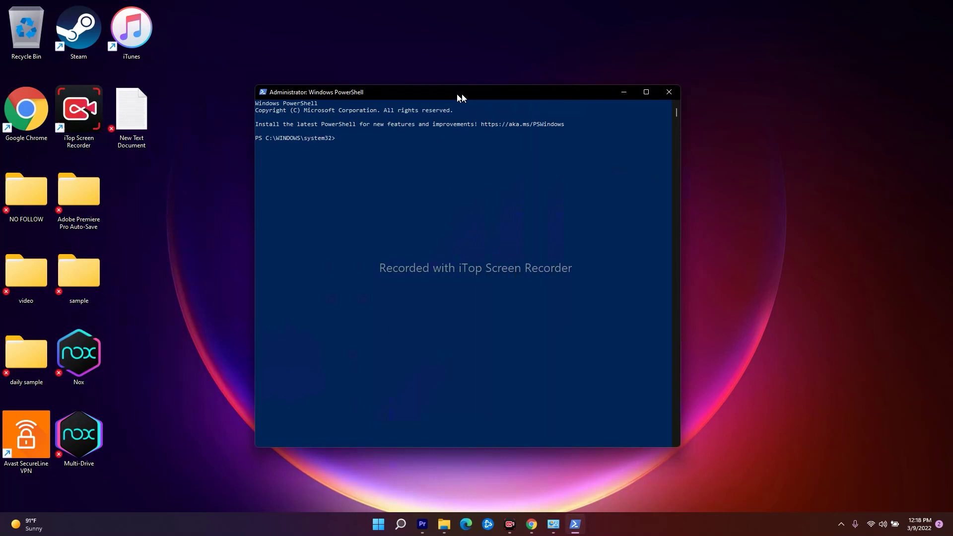
{"action": "double_click", "coordinate": [137, 127]}
{"action": "left_click_drag", "start_coordinate": [296, 105], "coordinate": [30, 109]}
{"action": "right_click", "coordinate": [33, 108]}
{"action": "left_click", "coordinate": [57, 160]}
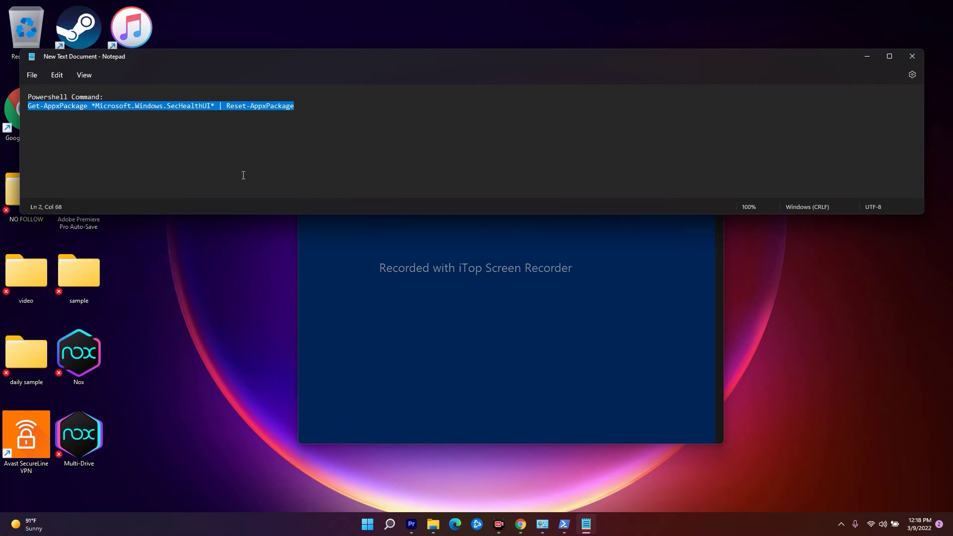
Run Get-AppxPackage *Microsoft.Windows.SecHealthUI* | Reset-AppxPackage in the elevated PowerShell
{"action": "left_click", "coordinate": [874, 59]}
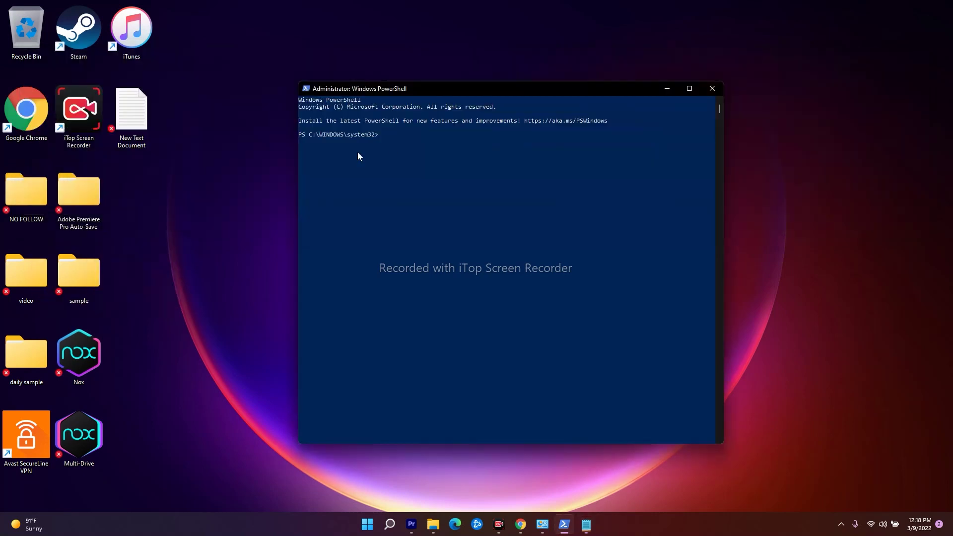
{"action": "right_click", "coordinate": [400, 142]}
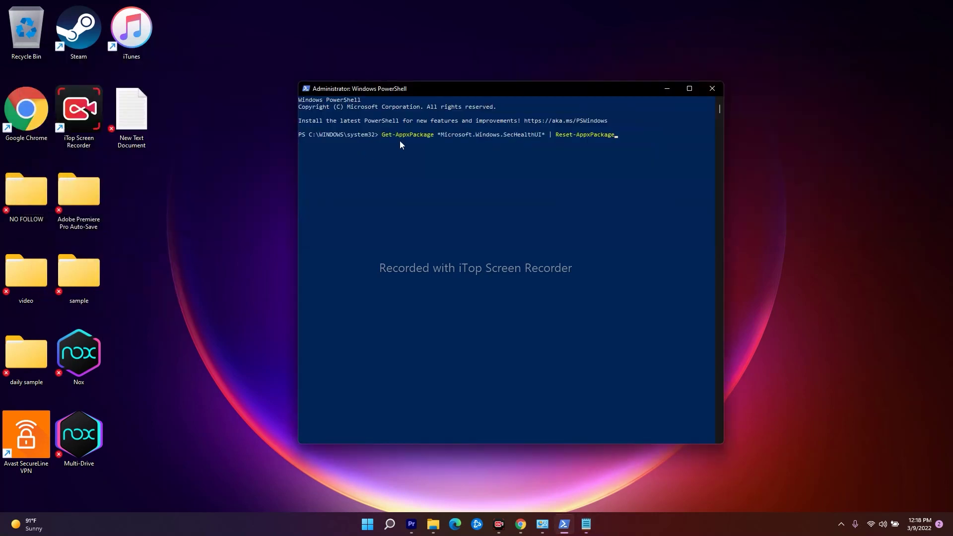
{"action": "key", "text": "Return"}
With PowerShell minimized, reopen Settings on Privacy & security to check the Windows Security row
{"action": "left_click", "coordinate": [660, 90]}
{"action": "mouse_move", "coordinate": [389, 524]}
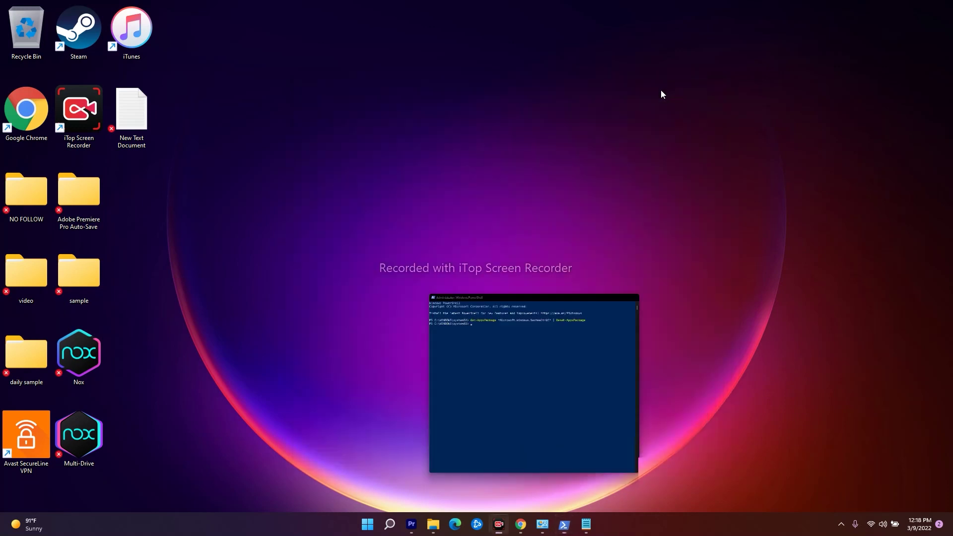
{"action": "left_click", "coordinate": [390, 526]}
{"action": "left_click", "coordinate": [336, 368]}
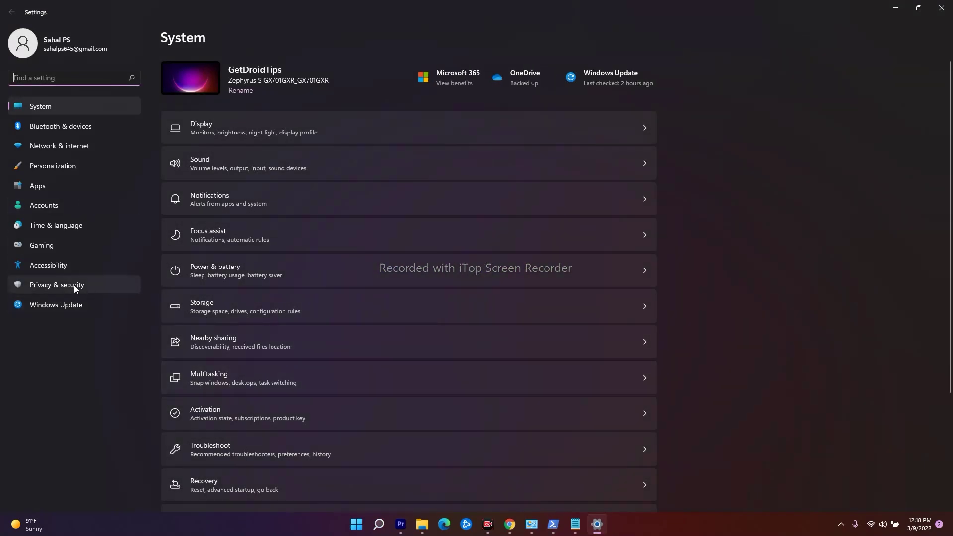
{"action": "left_click", "coordinate": [73, 285]}
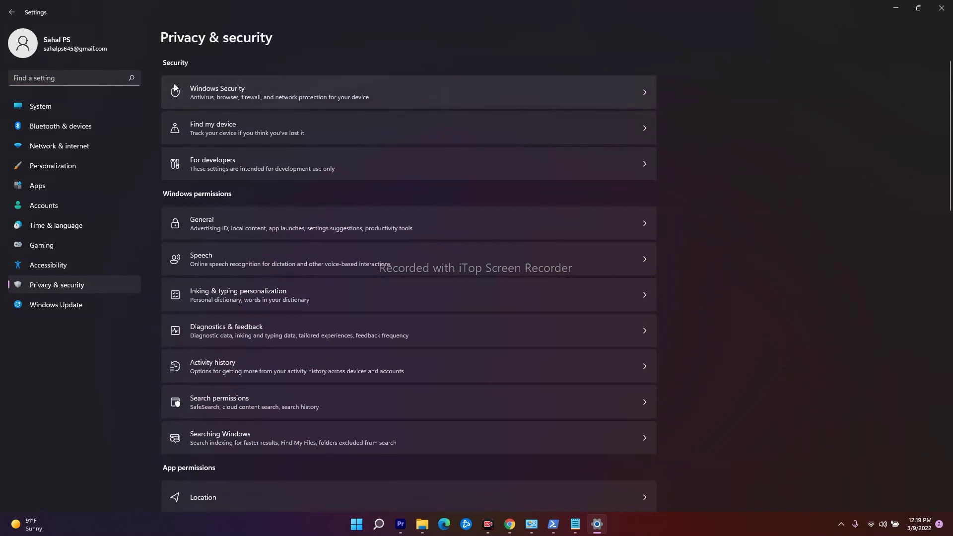
{"action": "left_click", "coordinate": [554, 527]}
{"action": "left_click", "coordinate": [553, 527]}
Close the Settings window so no app windows remain on the desktop
{"action": "left_click", "coordinate": [942, 9]}
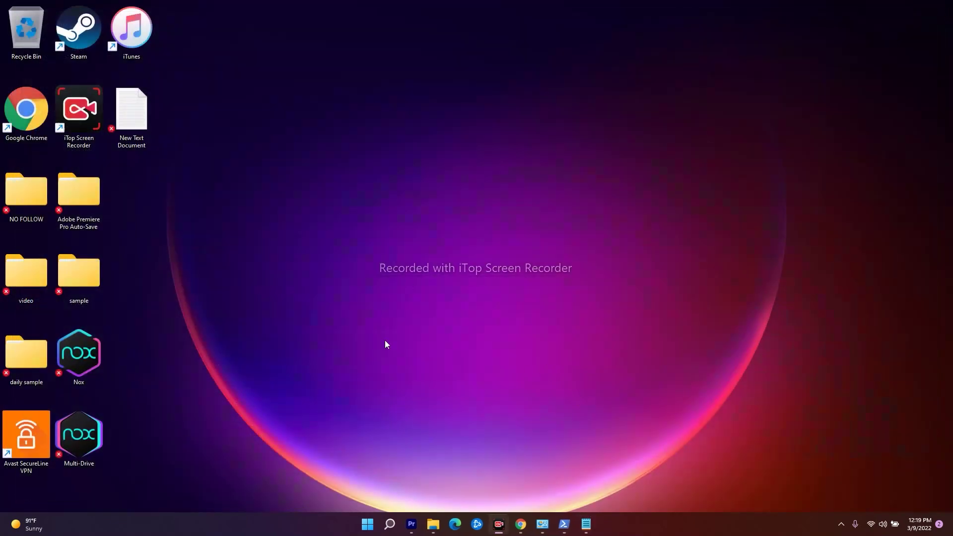